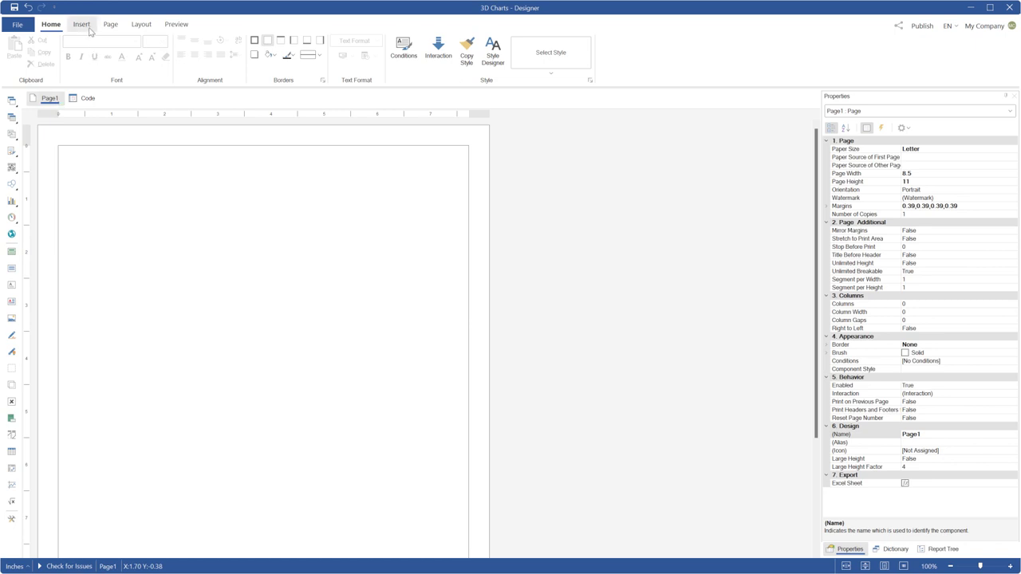
Step: Insert a 3D Clustered Column chart, about 7.5 by 5 inches, across the upper part of the report page
{"action": "left_click", "coordinate": [81, 24]}
{"action": "left_click", "coordinate": [246, 56]}
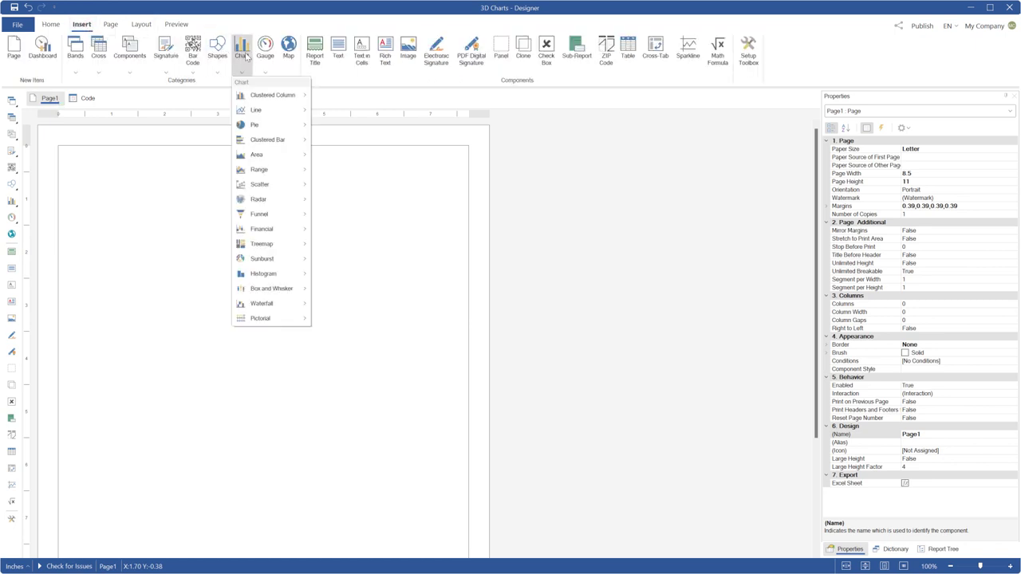
{"action": "mouse_move", "coordinate": [264, 97]}
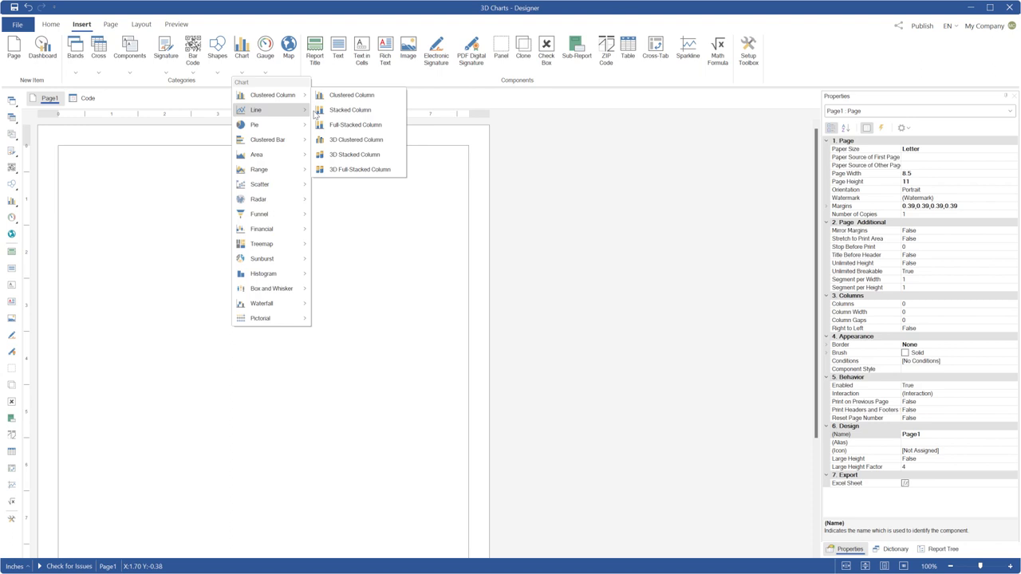
{"action": "left_click", "coordinate": [330, 141]}
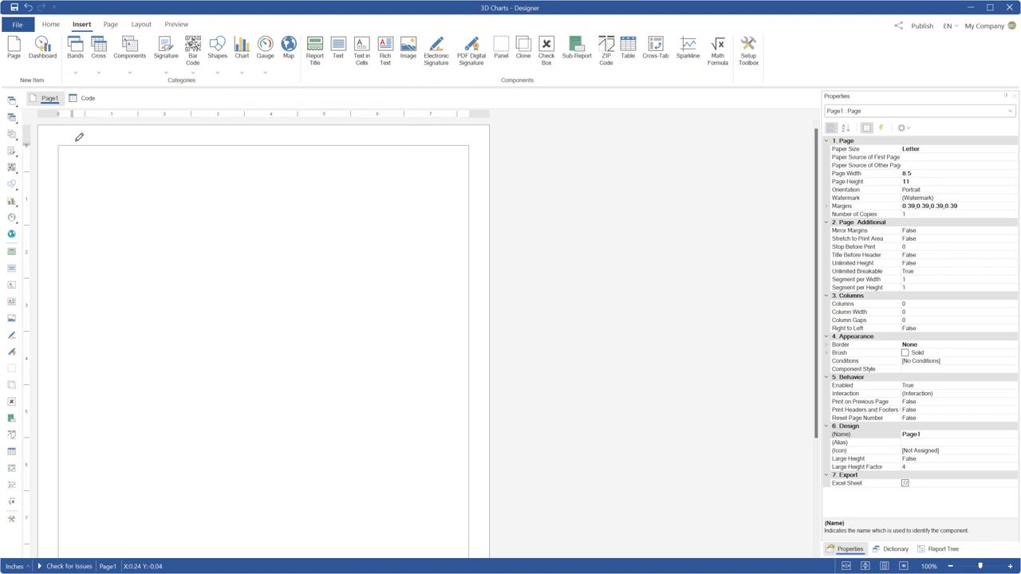
{"action": "mouse_move", "coordinate": [68, 145]}
{"action": "left_mouse_down"}
{"action": "mouse_move", "coordinate": [438, 360]}
{"action": "mouse_move", "coordinate": [467, 415]}
{"action": "left_mouse_up"}
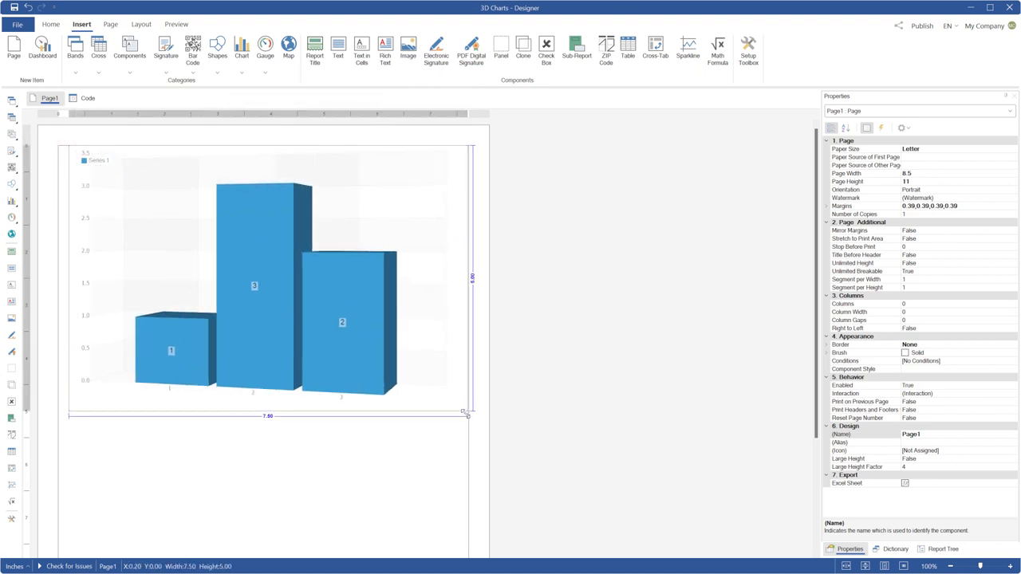
Step: Assign GlobalGrowth Q2 and Q1 as the chart's values and GlobalGrowth Region as its argument
{"action": "left_click", "coordinate": [908, 552]}
{"action": "left_click_drag", "start_coordinate": [875, 242], "coordinate": [656, 225]}
{"action": "left_click_drag", "start_coordinate": [875, 251], "coordinate": [604, 210]}
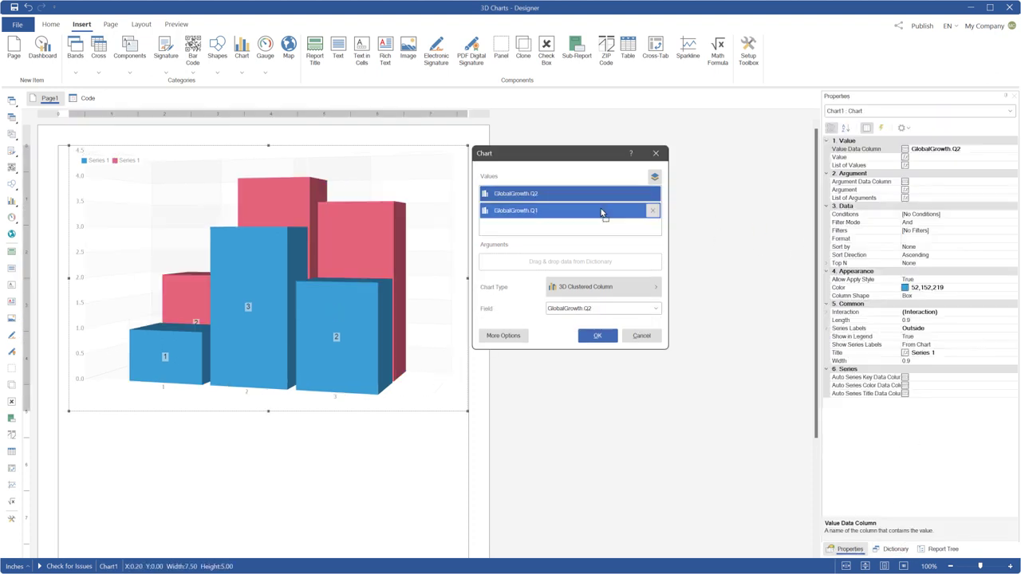
{"action": "left_click", "coordinate": [895, 549]}
{"action": "left_click", "coordinate": [879, 234]}
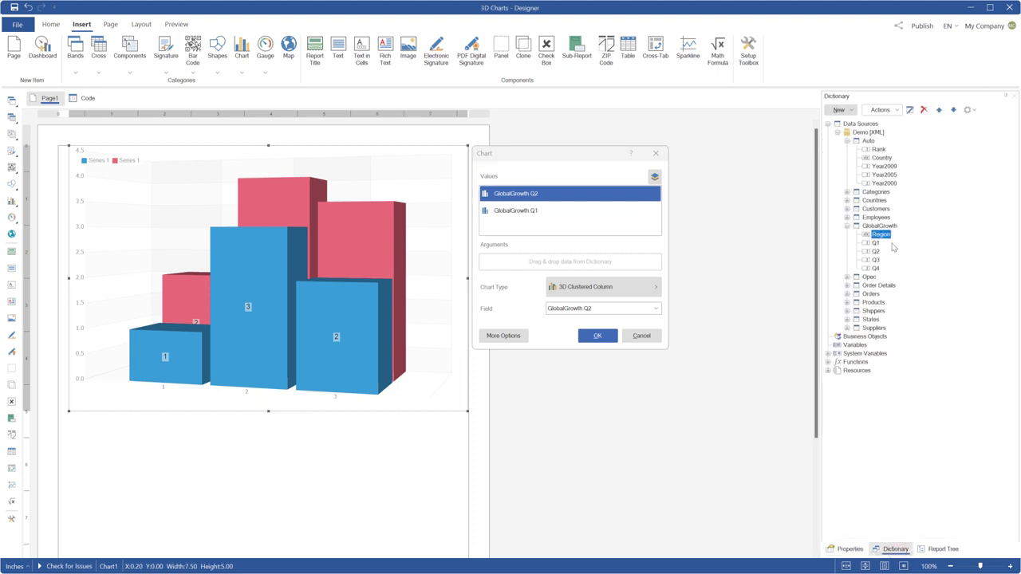
{"action": "left_click_drag", "start_coordinate": [881, 238], "coordinate": [661, 267]}
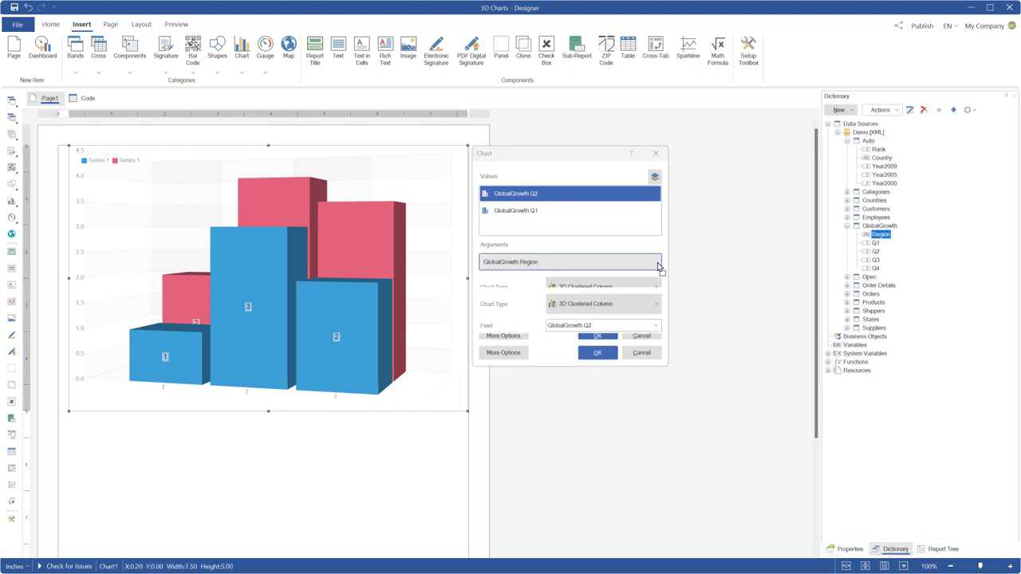
{"action": "left_click", "coordinate": [599, 354]}
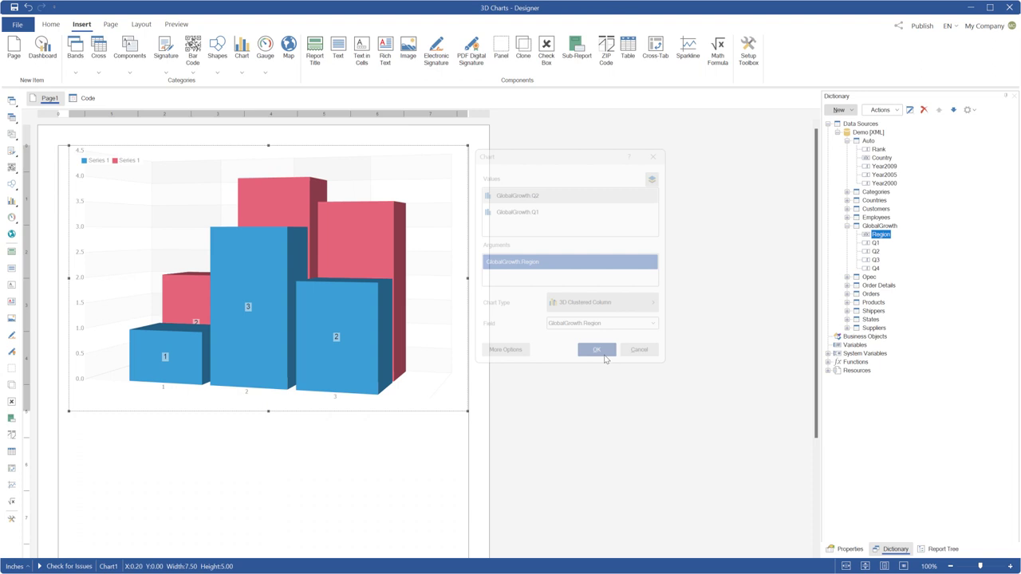
Step: Widen the chart to 7.7 inches so it starts at the page's left margin, and preview the report
{"action": "left_click_drag", "start_coordinate": [67, 280], "coordinate": [67, 279]}
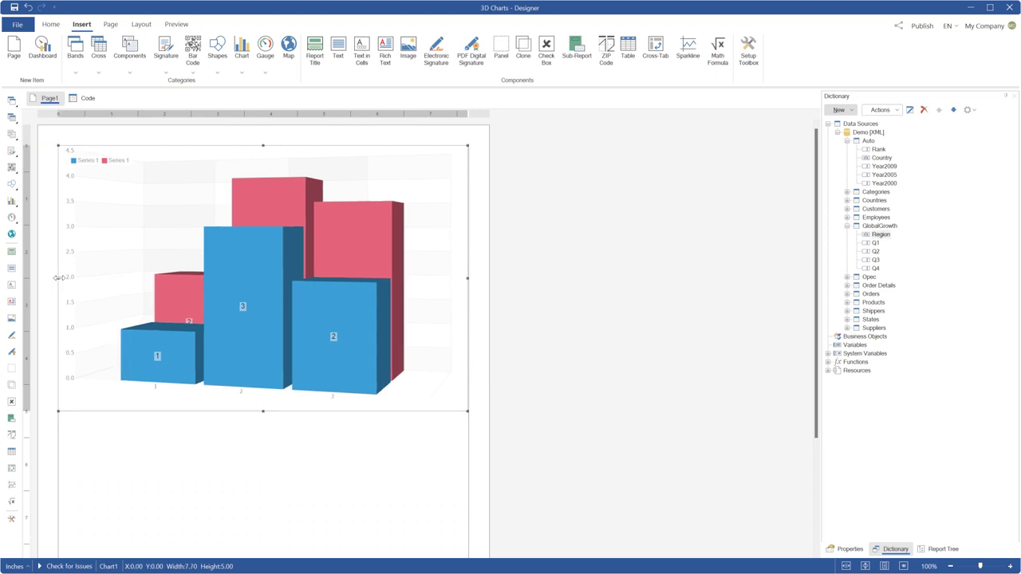
{"action": "left_click", "coordinate": [180, 25]}
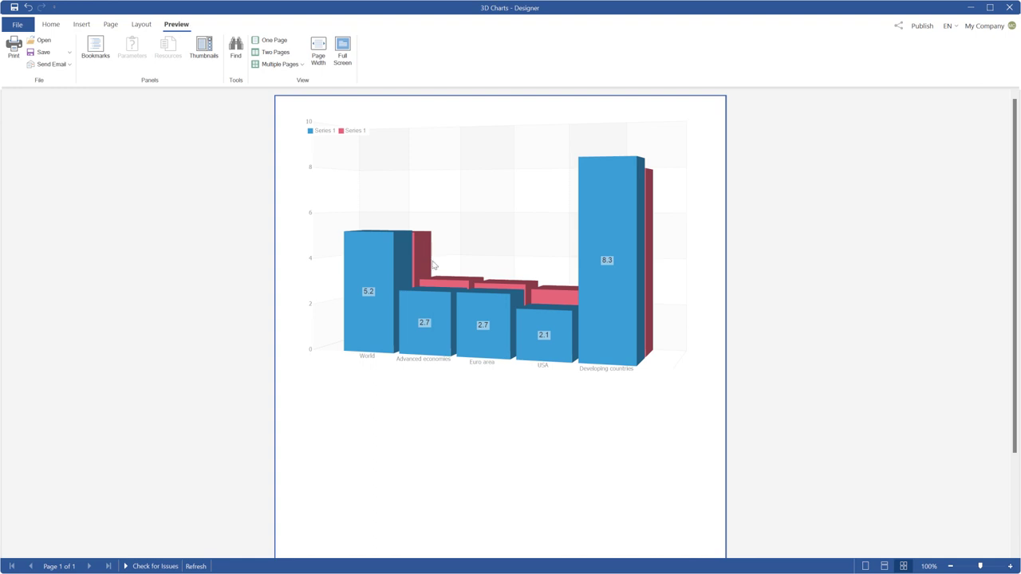
{"action": "left_click", "coordinate": [50, 24]}
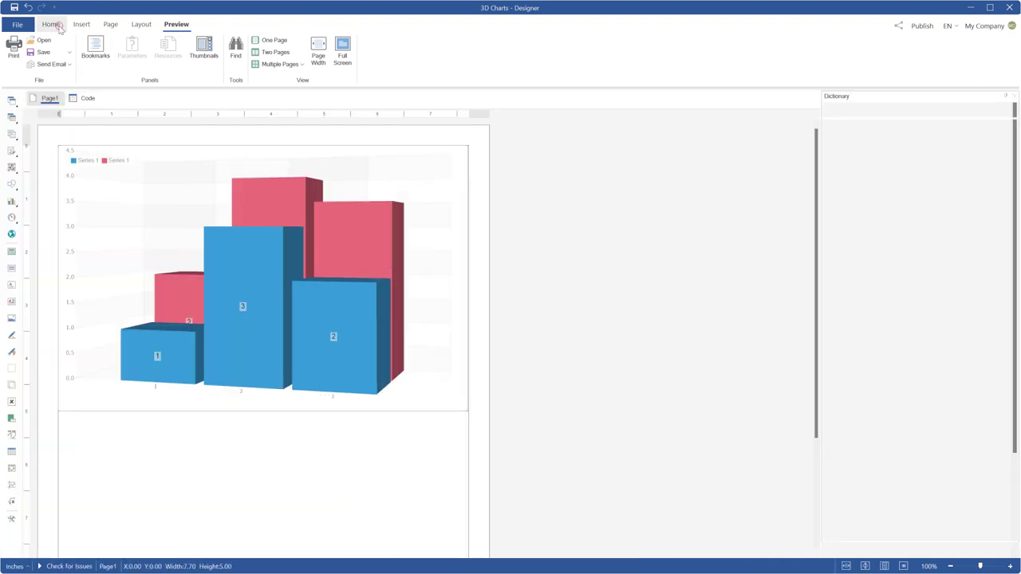
Step: Change the chart type to 3D Stacked Column and preview the report
{"action": "double_click", "coordinate": [183, 212]}
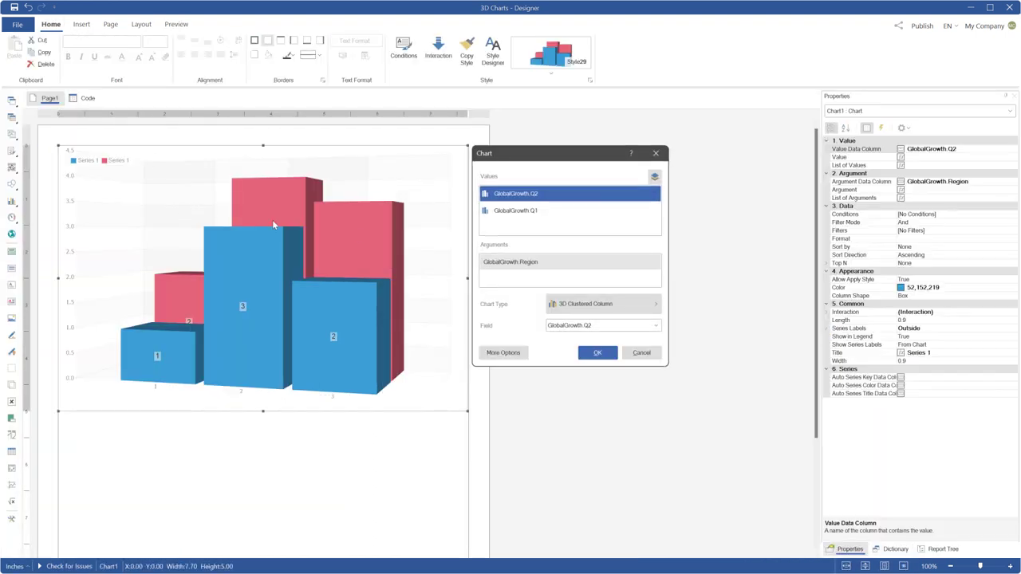
{"action": "left_click", "coordinate": [560, 302]}
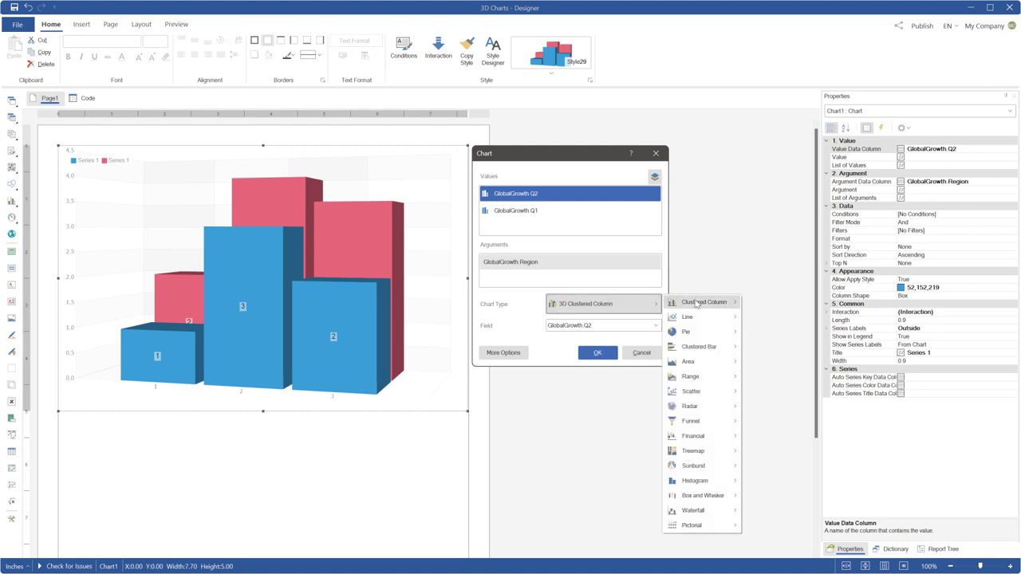
{"action": "mouse_move", "coordinate": [734, 308]}
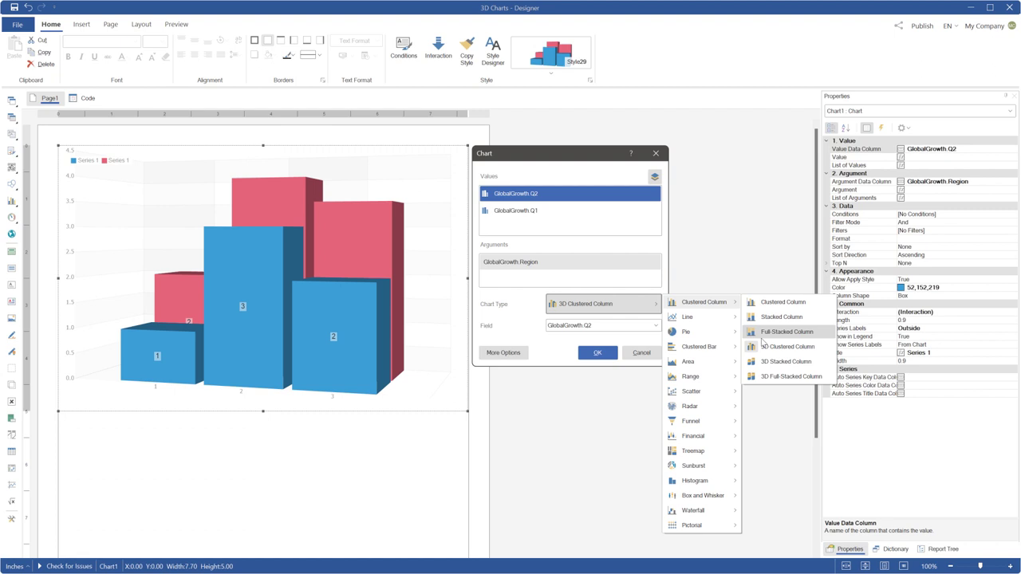
{"action": "left_click", "coordinate": [762, 363]}
{"action": "left_click", "coordinate": [598, 353]}
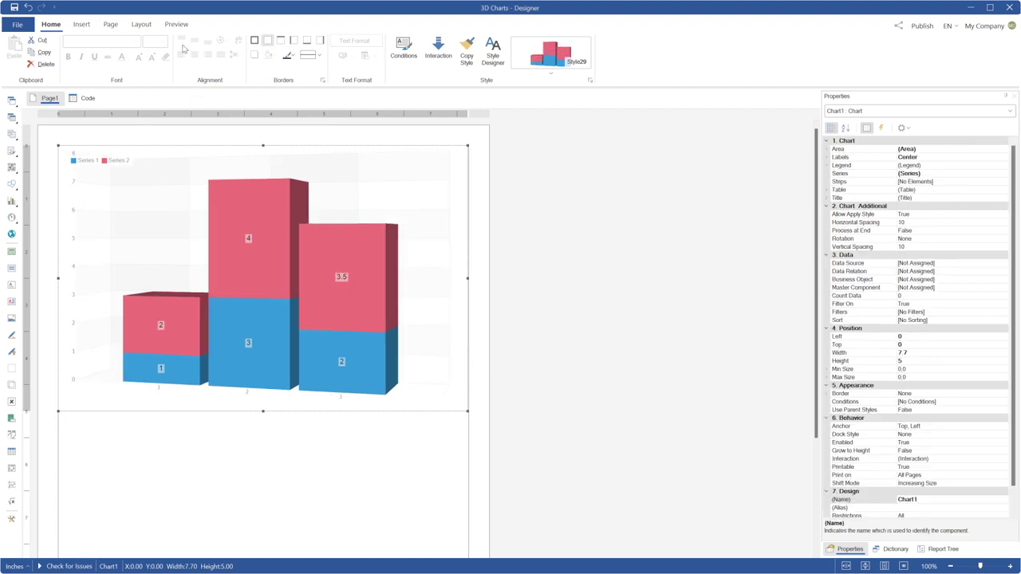
{"action": "left_click", "coordinate": [177, 25]}
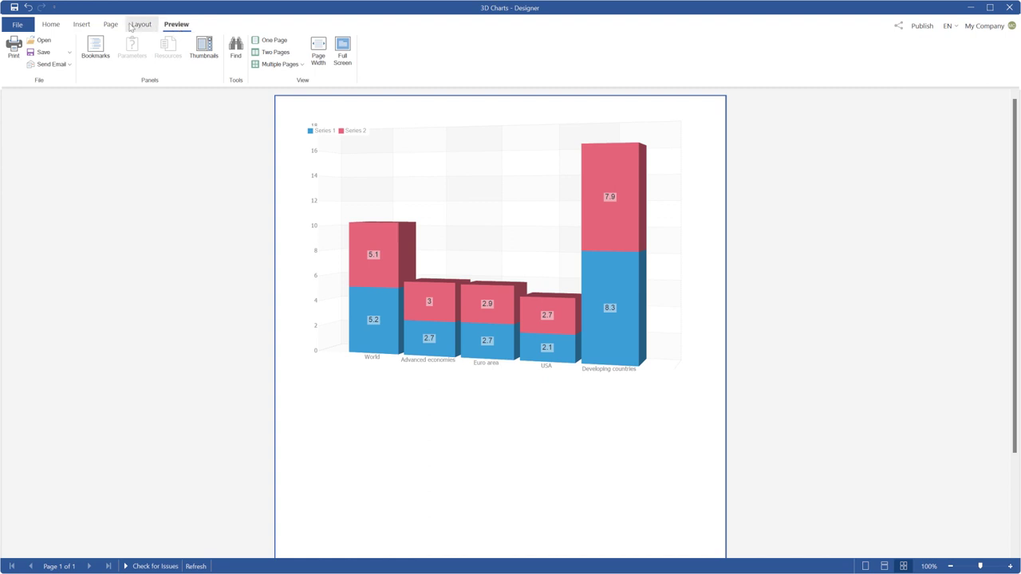
{"action": "left_click", "coordinate": [50, 24]}
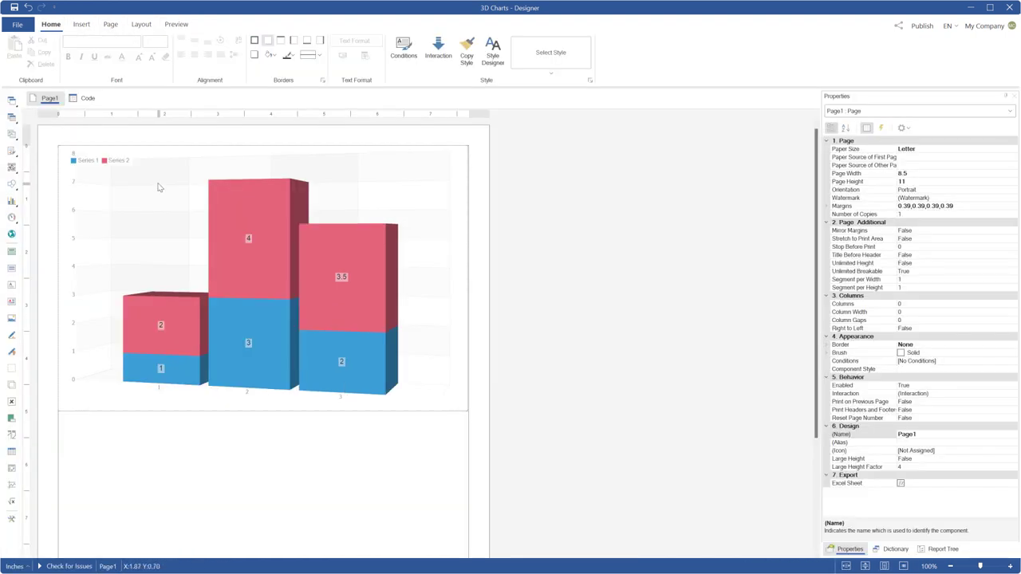
Step: Change the chart type to 3D Full-Stacked Column and preview the report
{"action": "double_click", "coordinate": [158, 183]}
{"action": "left_click", "coordinate": [569, 308]}
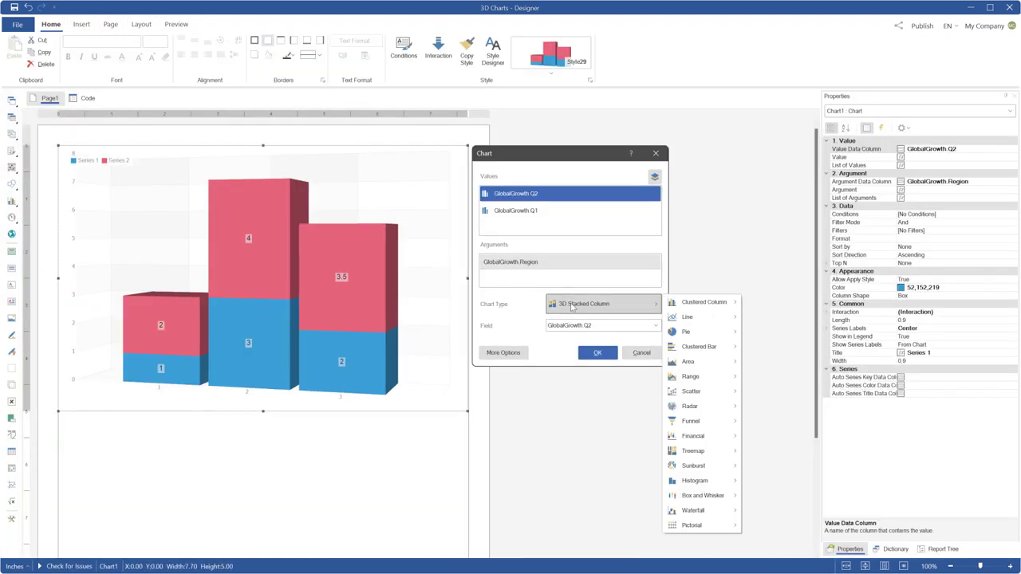
{"action": "mouse_move", "coordinate": [702, 302]}
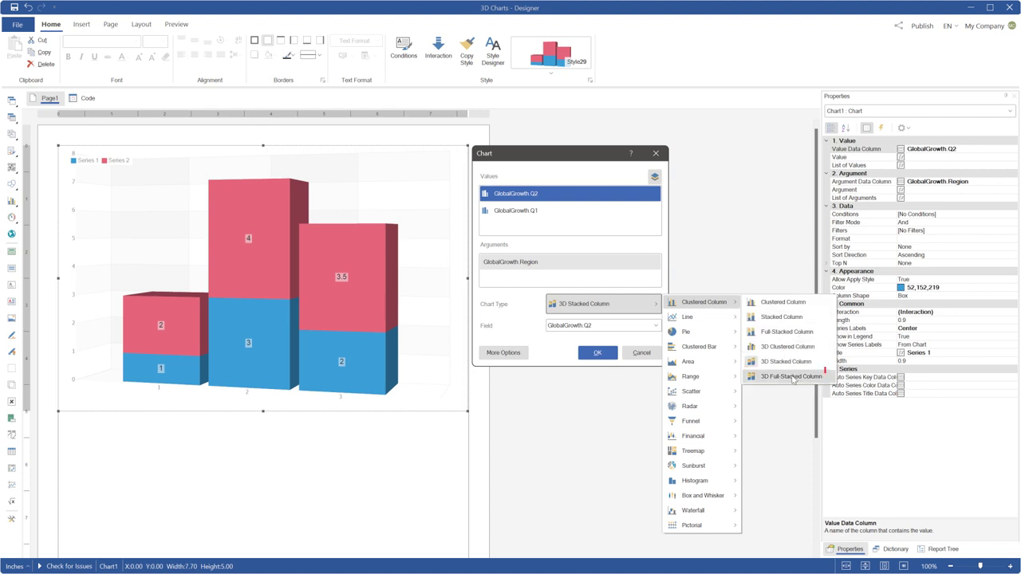
{"action": "left_click", "coordinate": [792, 379]}
{"action": "left_click", "coordinate": [596, 353]}
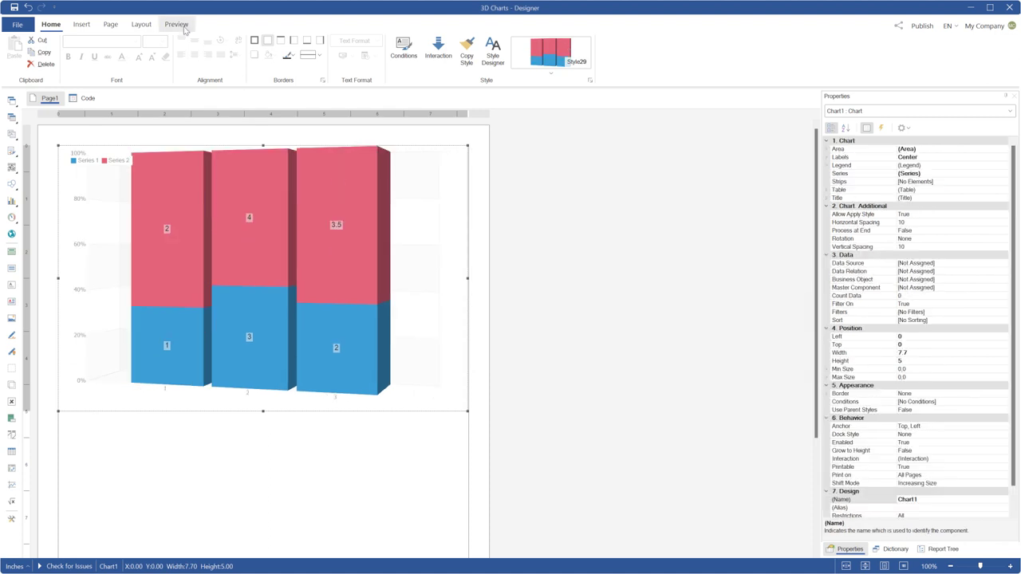
{"action": "left_click", "coordinate": [177, 25]}
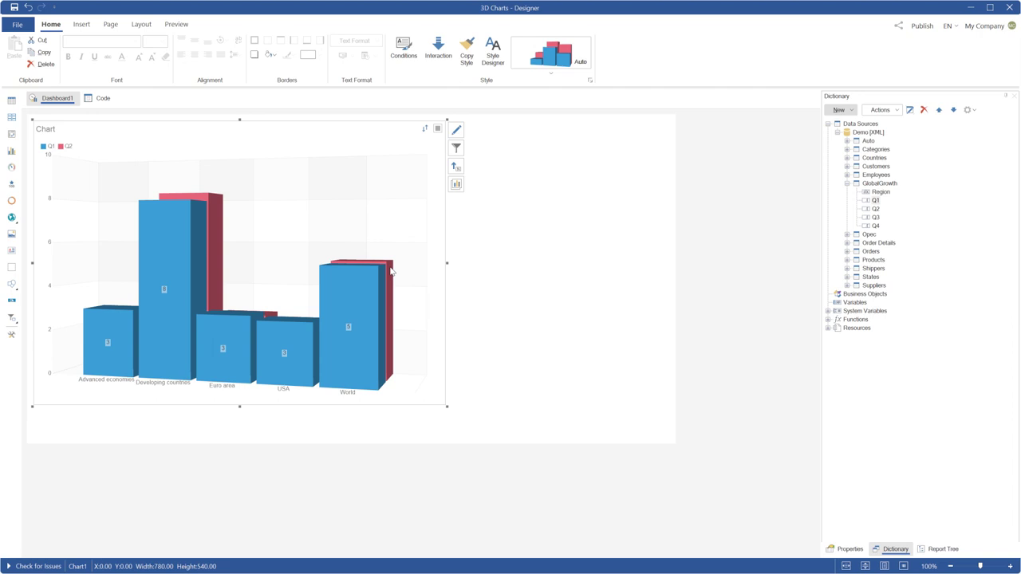
Step: Set Side-by-Side to True in the dashboard chart's Area properties, previewing the dashboard before and after the change
{"action": "left_click", "coordinate": [177, 25]}
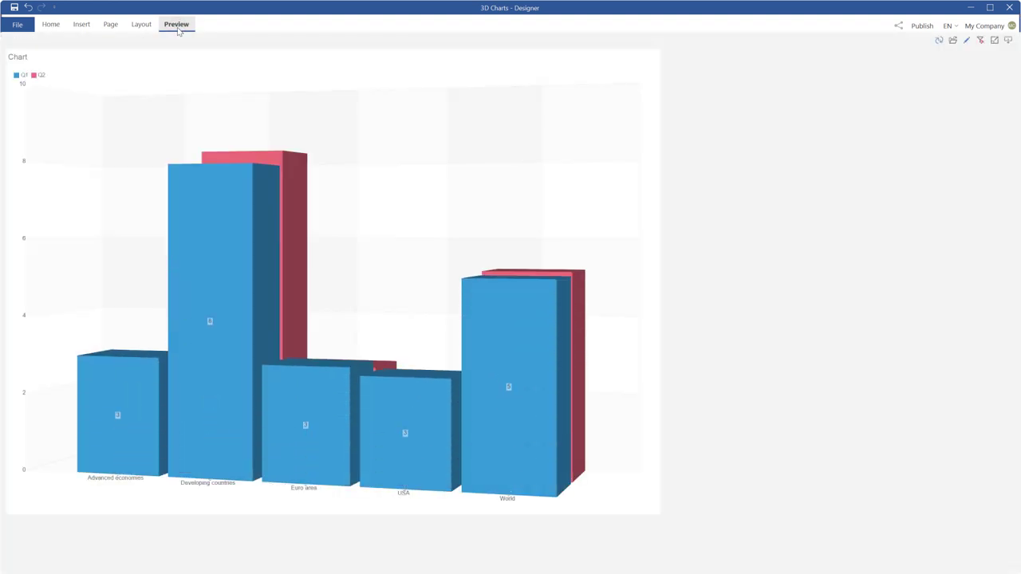
{"action": "left_click", "coordinate": [50, 25]}
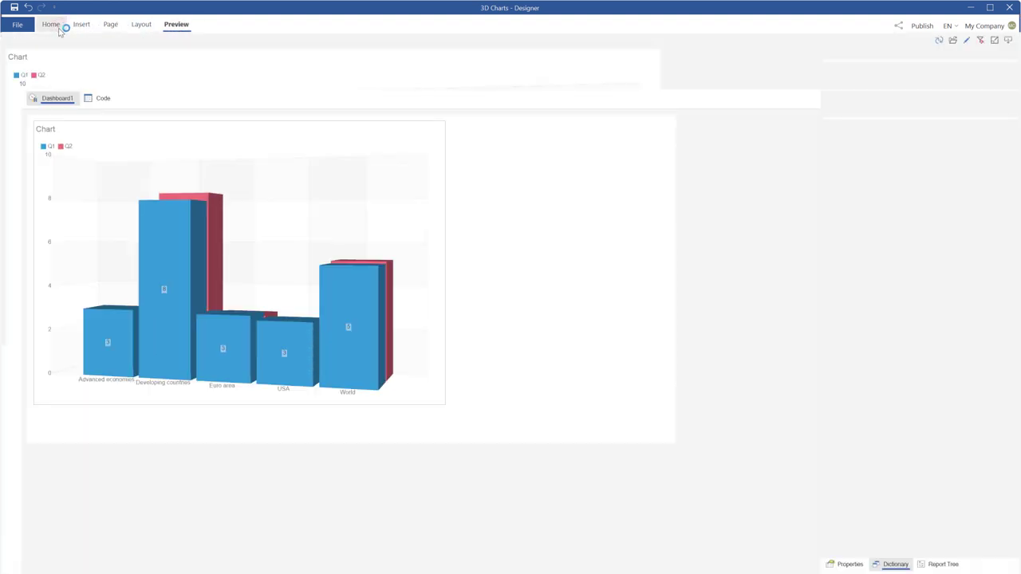
{"action": "left_click", "coordinate": [365, 198]}
{"action": "left_click", "coordinate": [849, 548]}
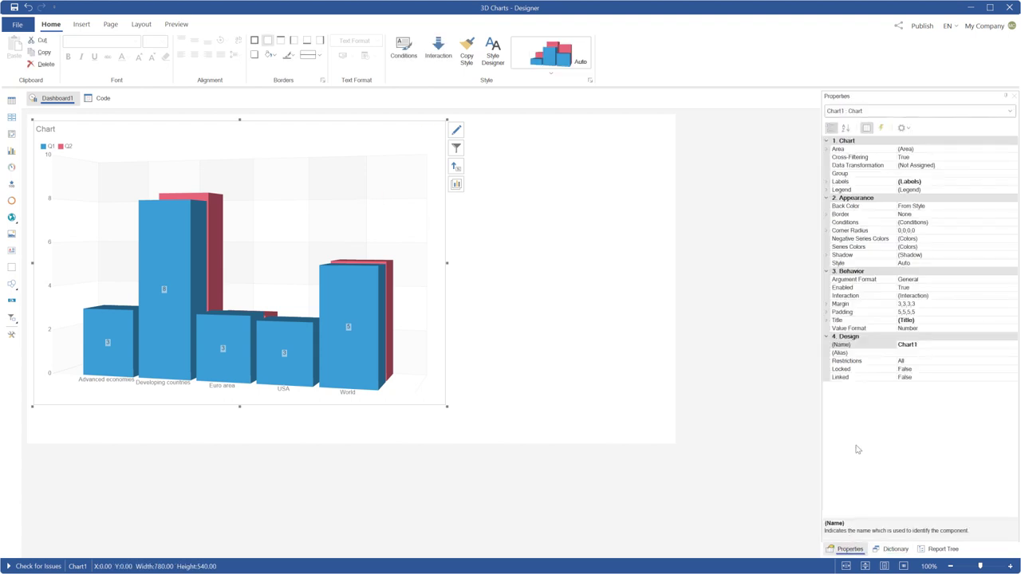
{"action": "double_click", "coordinate": [840, 166]}
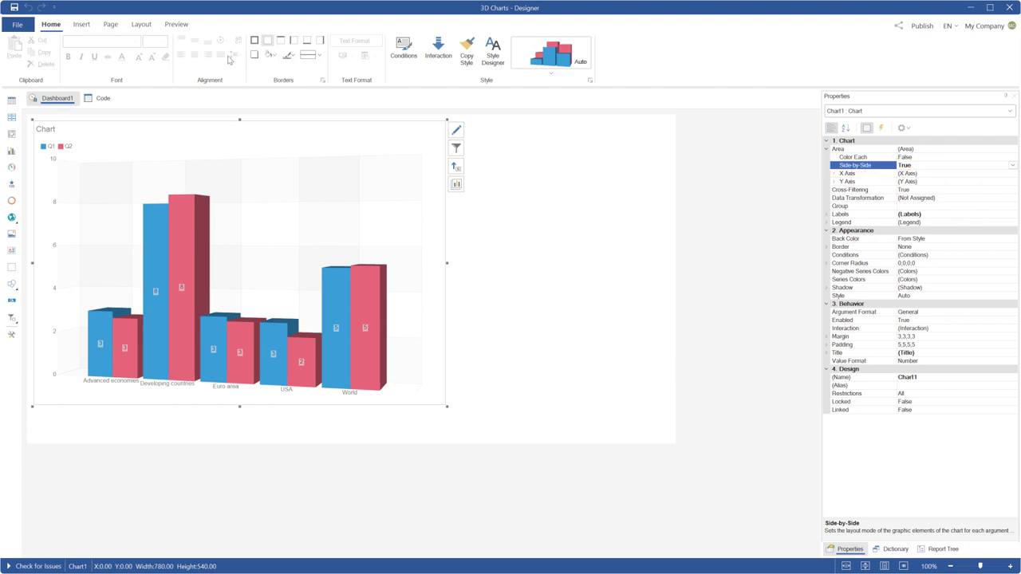
{"action": "left_click", "coordinate": [177, 24]}
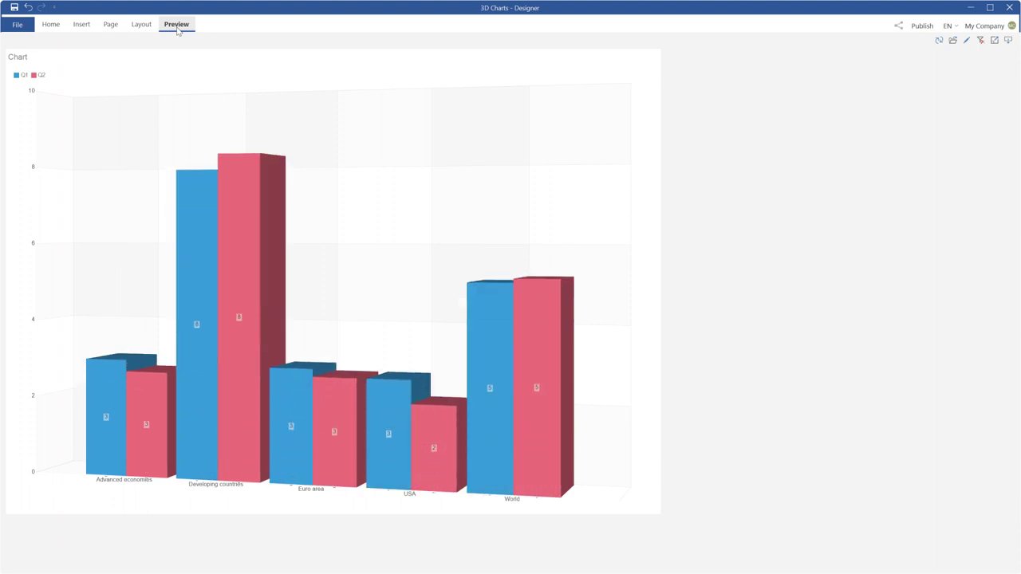
{"action": "left_click", "coordinate": [51, 25]}
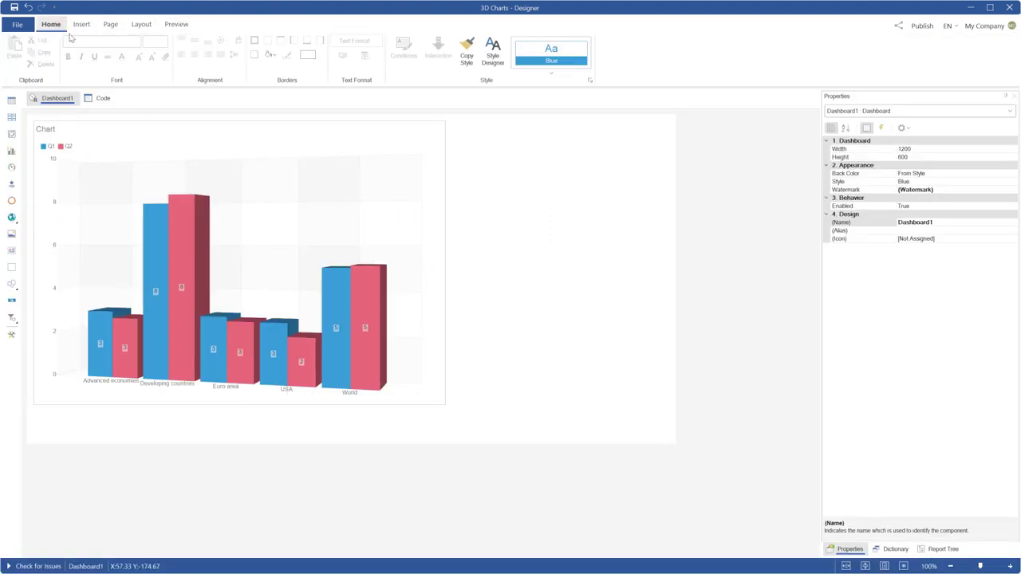
Step: Toggle the Side-by-Side option in the dashboard chart's Area properties
{"action": "left_click", "coordinate": [429, 255]}
{"action": "left_click", "coordinate": [827, 150]}
{"action": "left_click", "coordinate": [841, 165]}
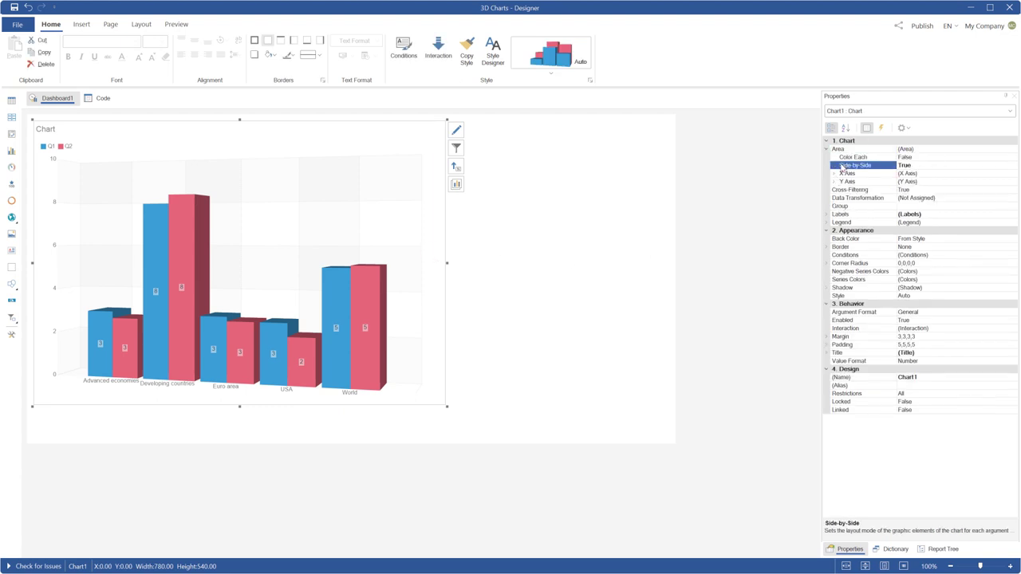
{"action": "double_click", "coordinate": [842, 168]}
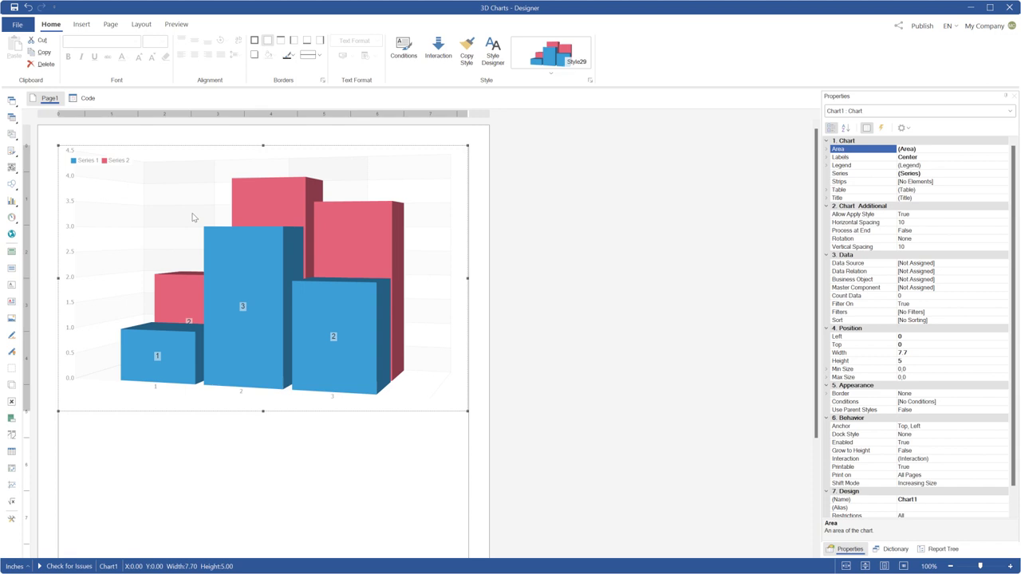
Step: Set the column shape of the report chart's GlobalGrowth Q2 series to Pyramid
{"action": "double_click", "coordinate": [193, 217]}
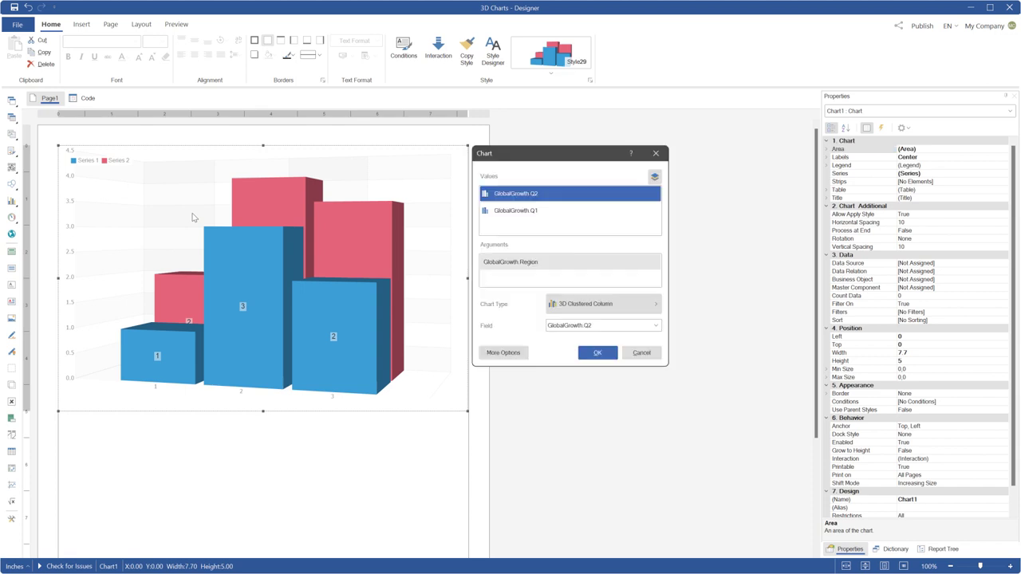
{"action": "left_click", "coordinate": [860, 296]}
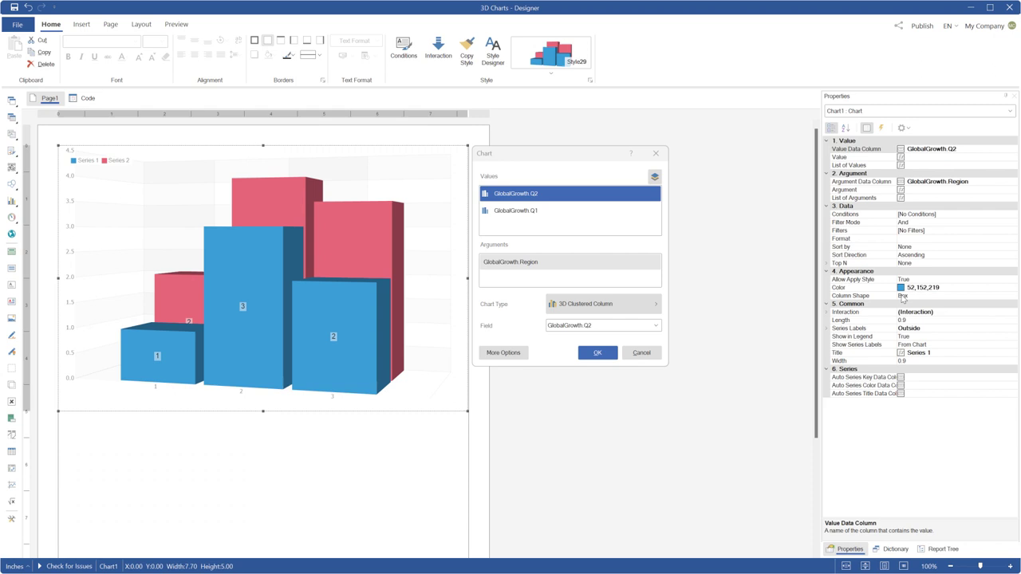
{"action": "left_click", "coordinate": [933, 296]}
{"action": "left_click", "coordinate": [940, 313]}
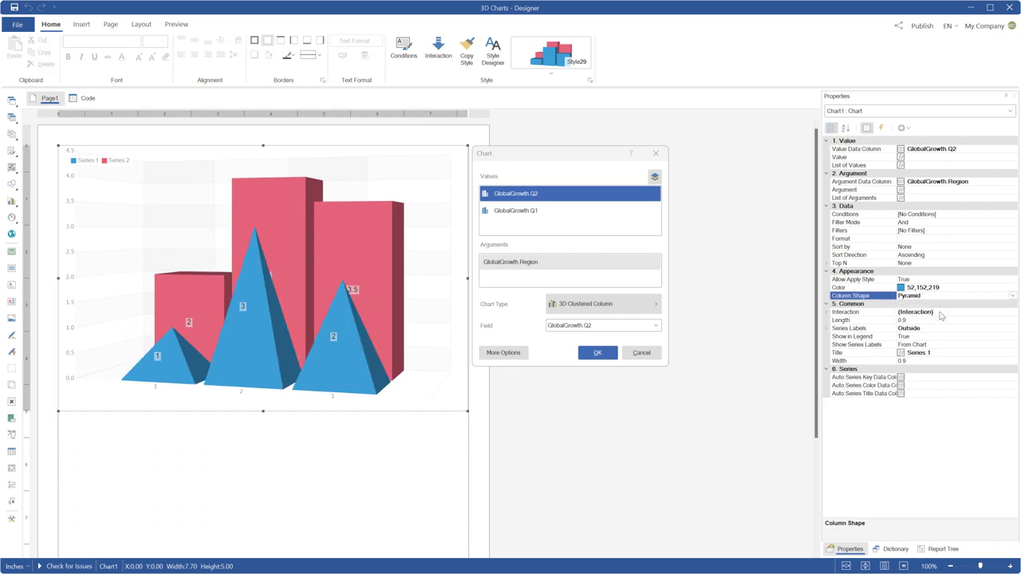
Step: Set the column shape of the GlobalGrowth Q1 series to Partial Pyramid and apply the chart settings
{"action": "left_click", "coordinate": [624, 214]}
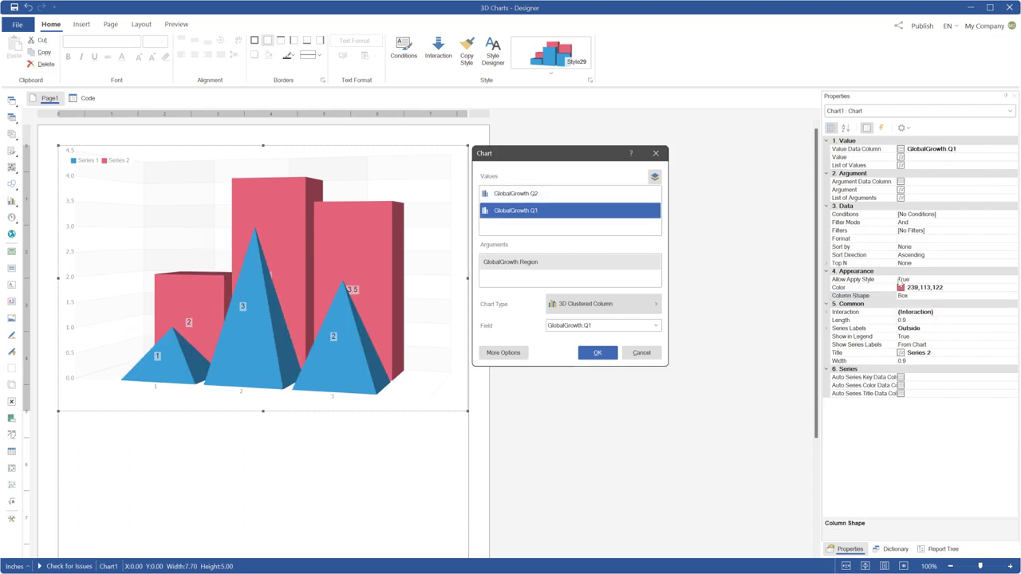
{"action": "left_click", "coordinate": [957, 297]}
{"action": "left_click", "coordinate": [949, 296]}
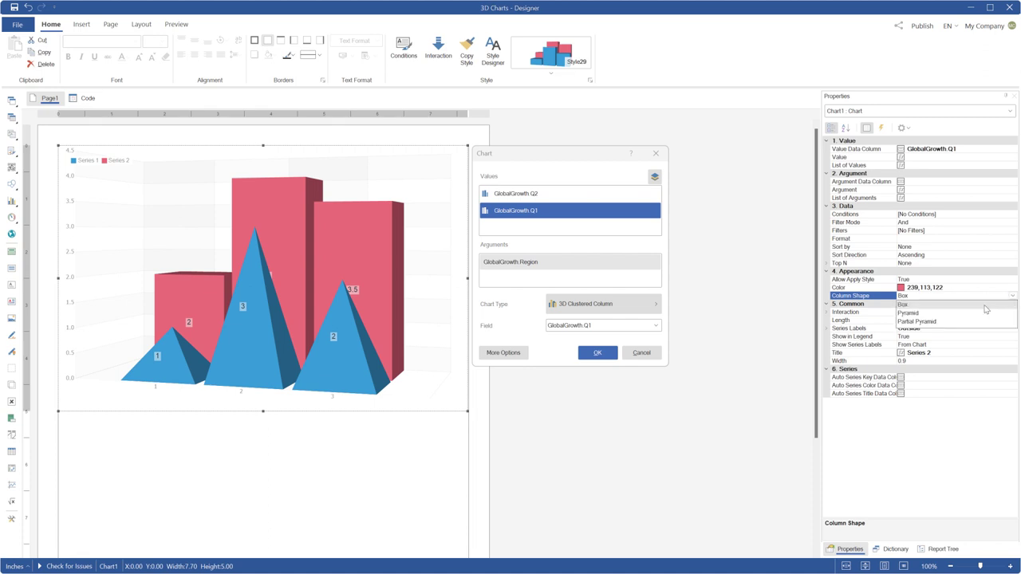
{"action": "left_click", "coordinate": [928, 324]}
{"action": "left_click", "coordinate": [606, 351]}
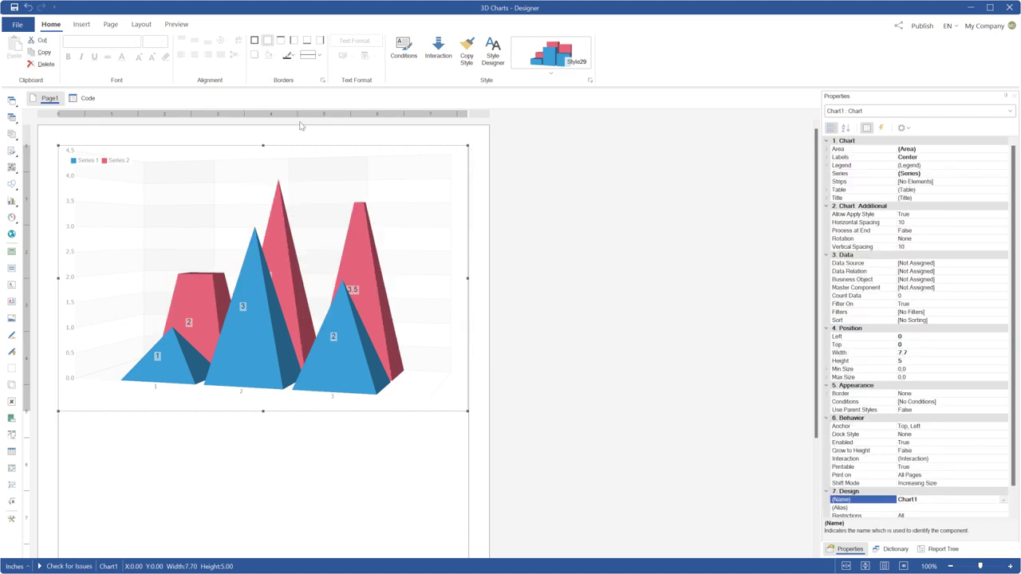
Step: Set Side-by-Side to True in the report chart's Area properties and preview the report
{"action": "left_click", "coordinate": [828, 149]}
{"action": "left_click", "coordinate": [849, 209]}
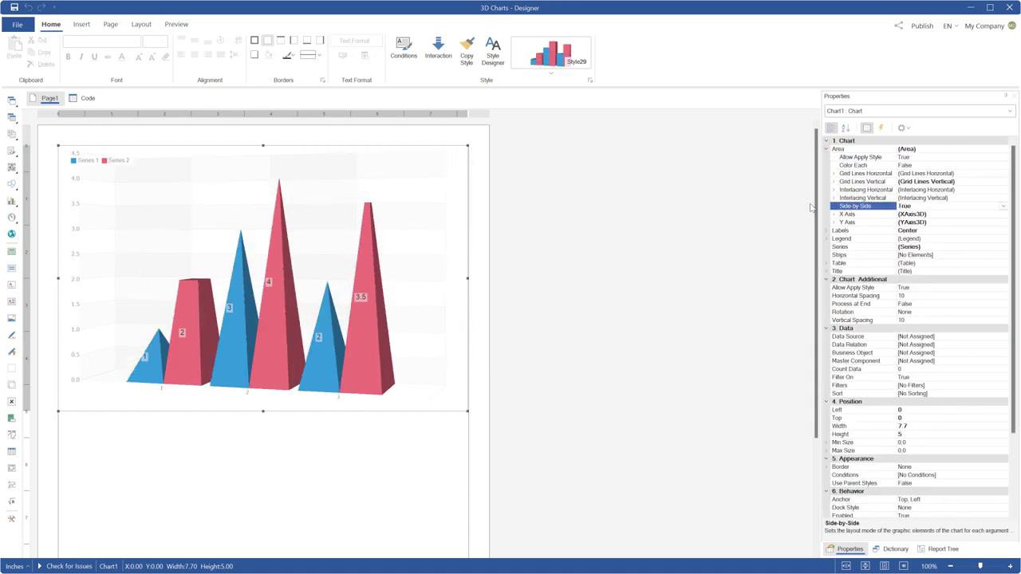
{"action": "left_click", "coordinate": [176, 24]}
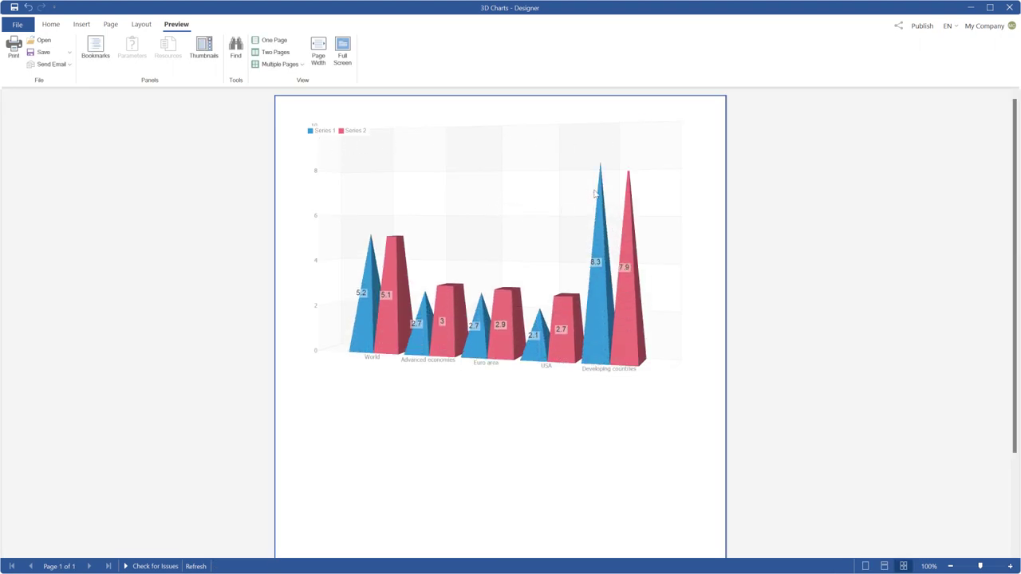
Step: Set the report chart's Side-by-Side option back to False and preview the report again
{"action": "left_click", "coordinate": [51, 24]}
{"action": "left_click", "coordinate": [403, 251]}
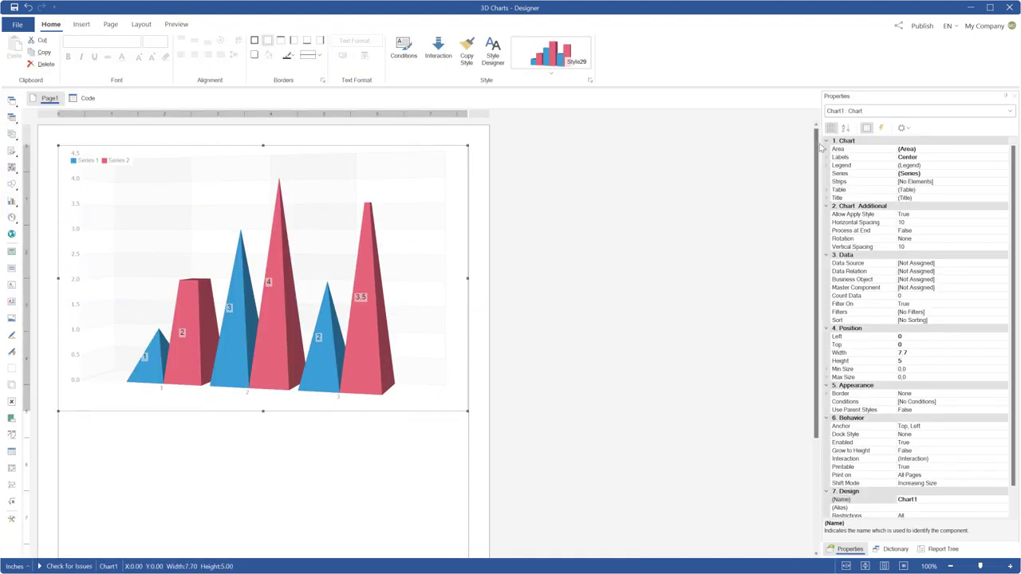
{"action": "left_click", "coordinate": [830, 205]}
{"action": "double_click", "coordinate": [852, 209]}
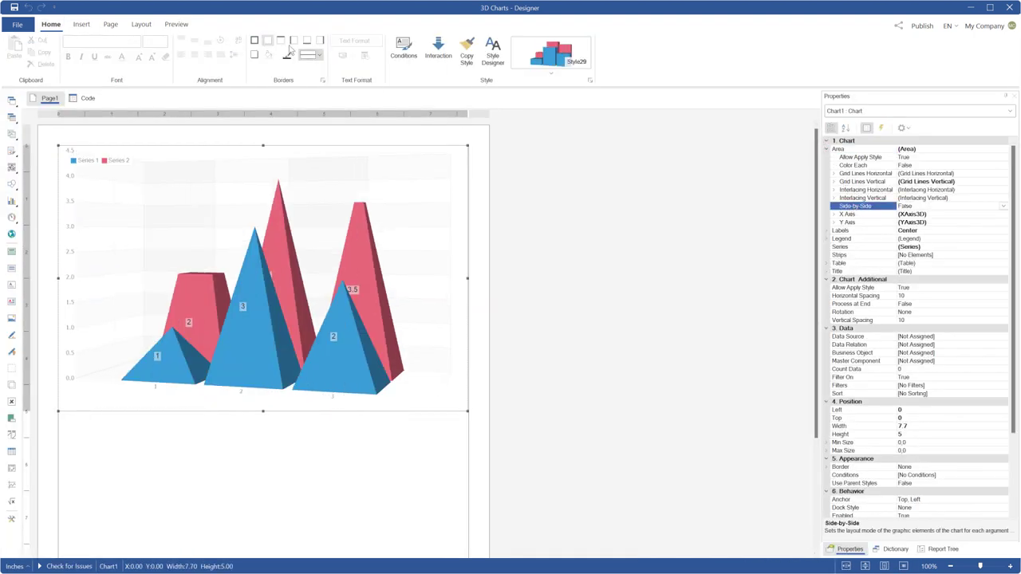
{"action": "left_click", "coordinate": [187, 28]}
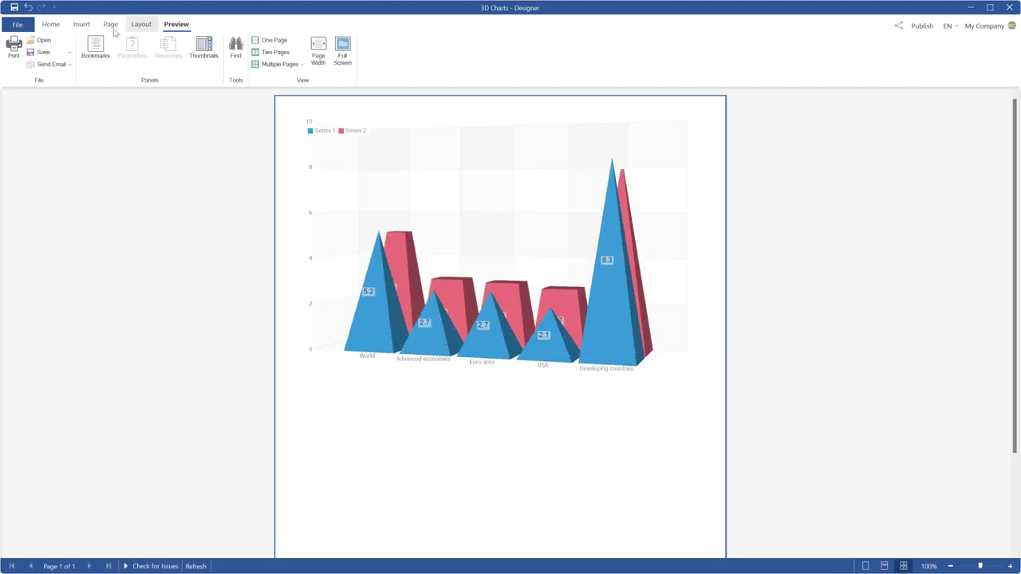
Step: Set the column shape of the report chart's GlobalGrowth Q2 series to Box, apply it and preview the report
{"action": "left_click", "coordinate": [50, 23]}
{"action": "double_click", "coordinate": [317, 234]}
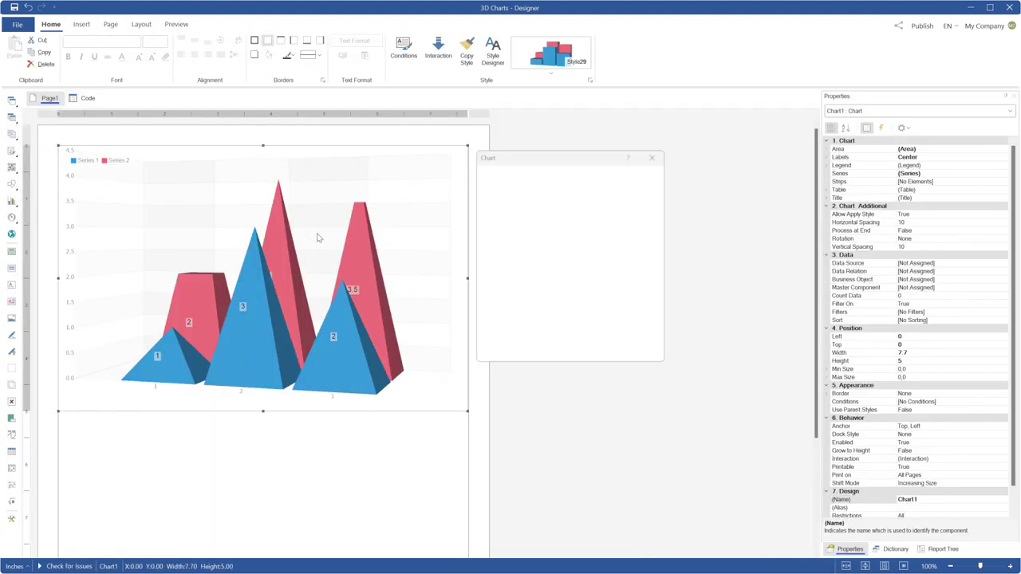
{"action": "left_click", "coordinate": [860, 297]}
{"action": "left_click", "coordinate": [860, 296]}
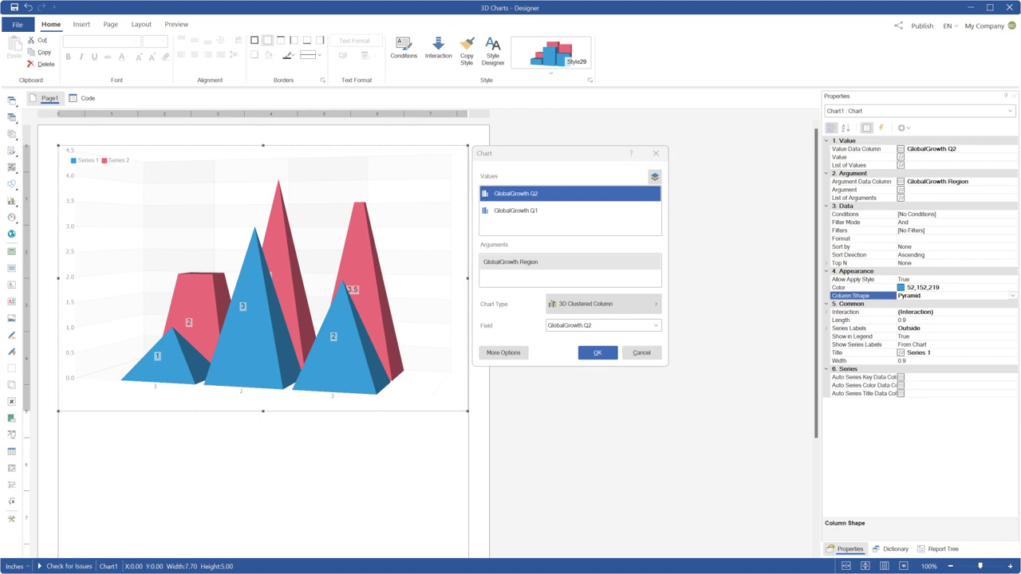
{"action": "left_click", "coordinate": [1012, 298]}
{"action": "left_click", "coordinate": [951, 307]}
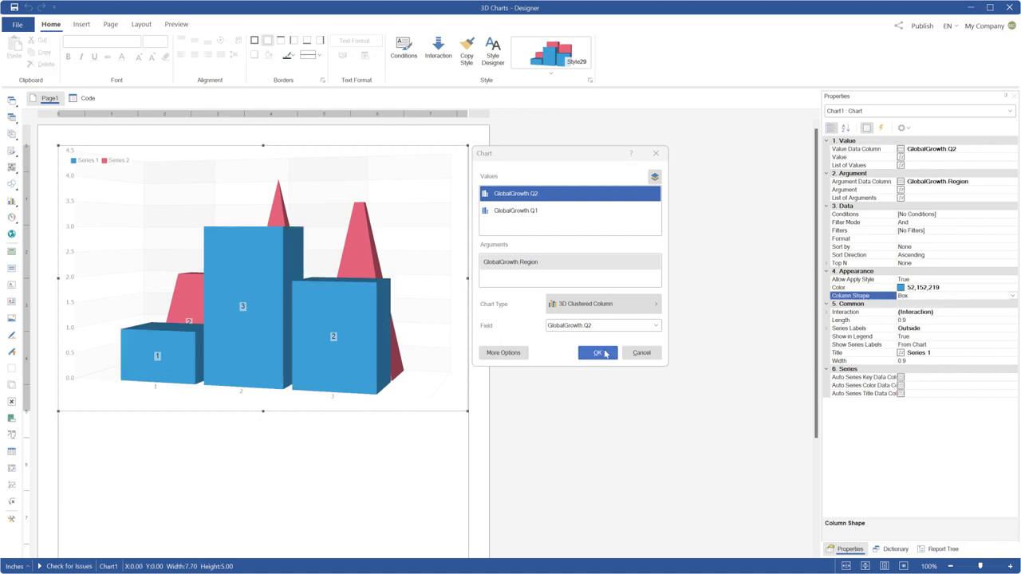
{"action": "left_click", "coordinate": [598, 352]}
{"action": "left_click", "coordinate": [176, 24]}
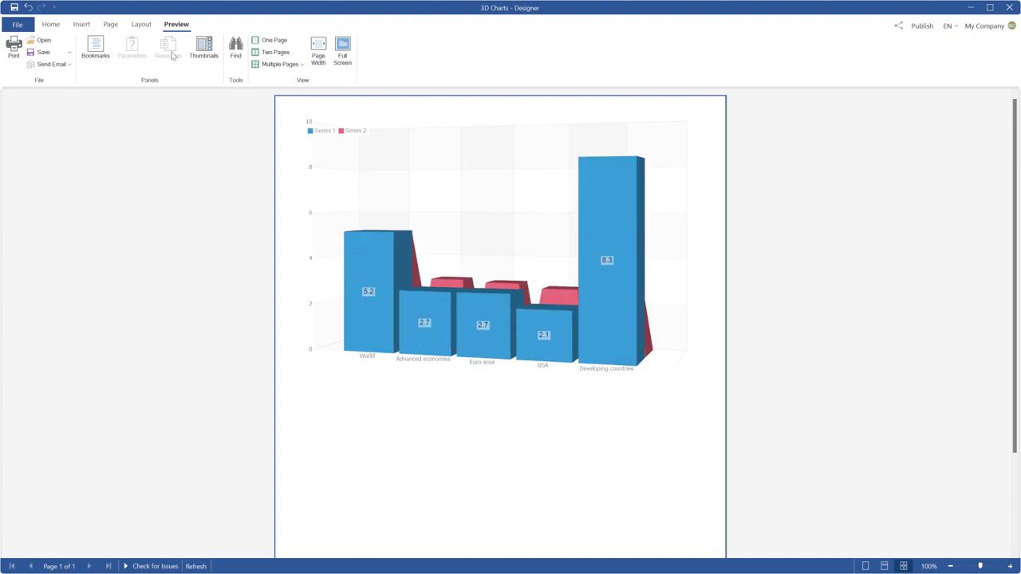
Step: Show the report chart's full editor options and set the column shape of Series 2 to Pyramid
{"action": "left_click", "coordinate": [50, 24]}
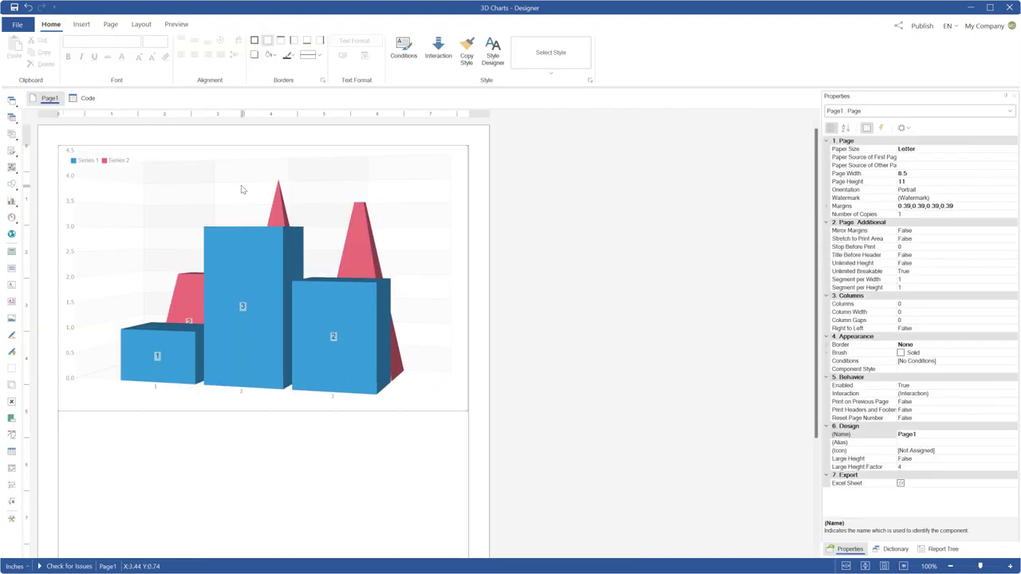
{"action": "double_click", "coordinate": [243, 190]}
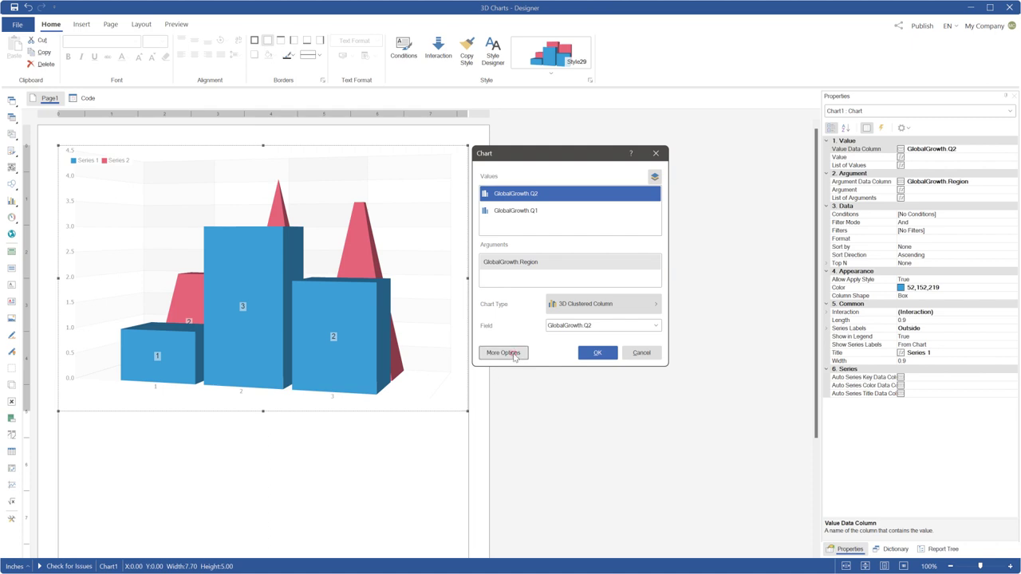
{"action": "left_click", "coordinate": [503, 353]}
{"action": "left_click", "coordinate": [437, 212]}
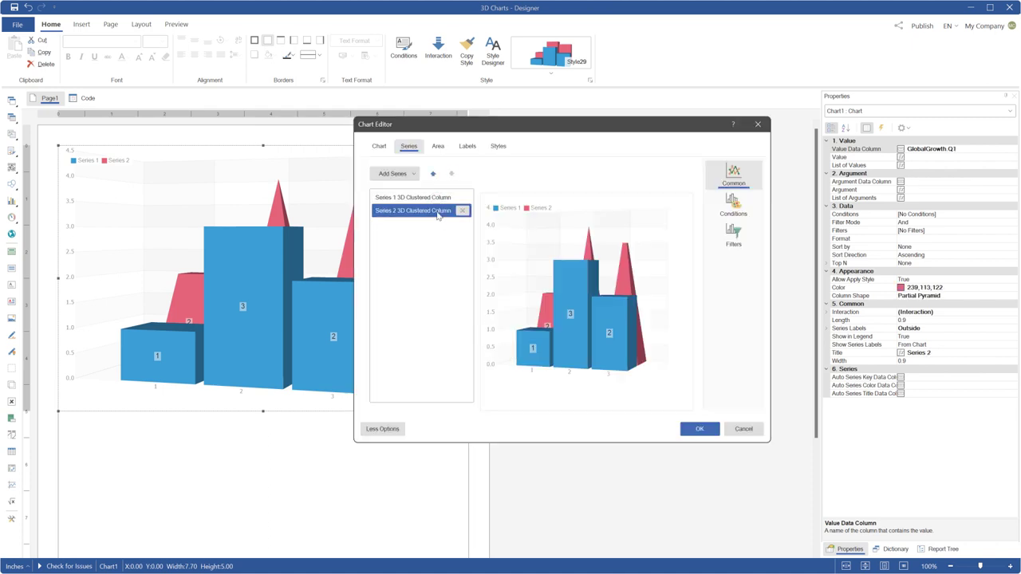
{"action": "left_click", "coordinate": [870, 296]}
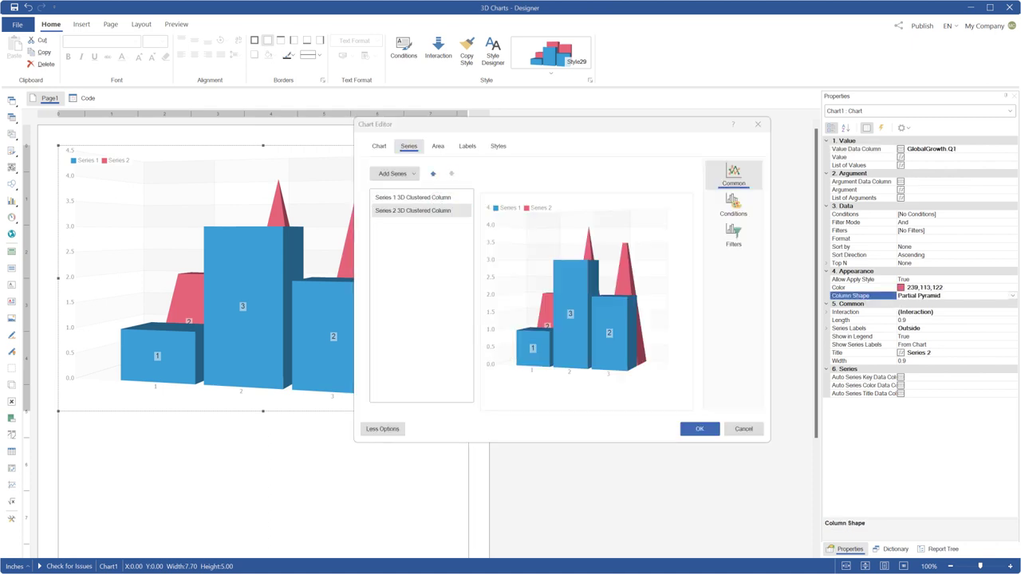
{"action": "left_click", "coordinate": [1012, 296]}
{"action": "left_click", "coordinate": [914, 313]}
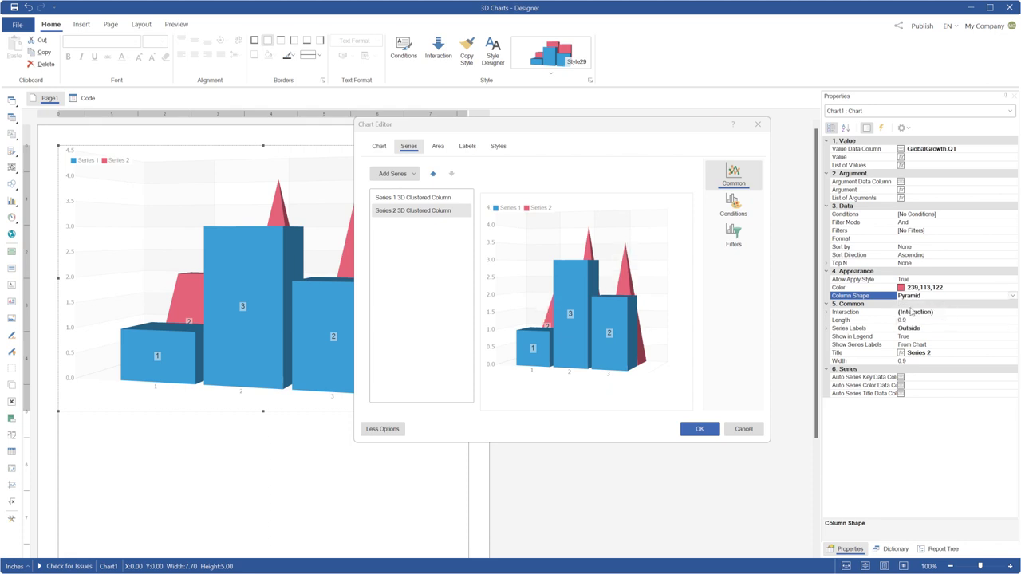
Step: Set the column shape of Series 1 to Partial Pyramid and apply the chart settings
{"action": "left_click", "coordinate": [448, 201]}
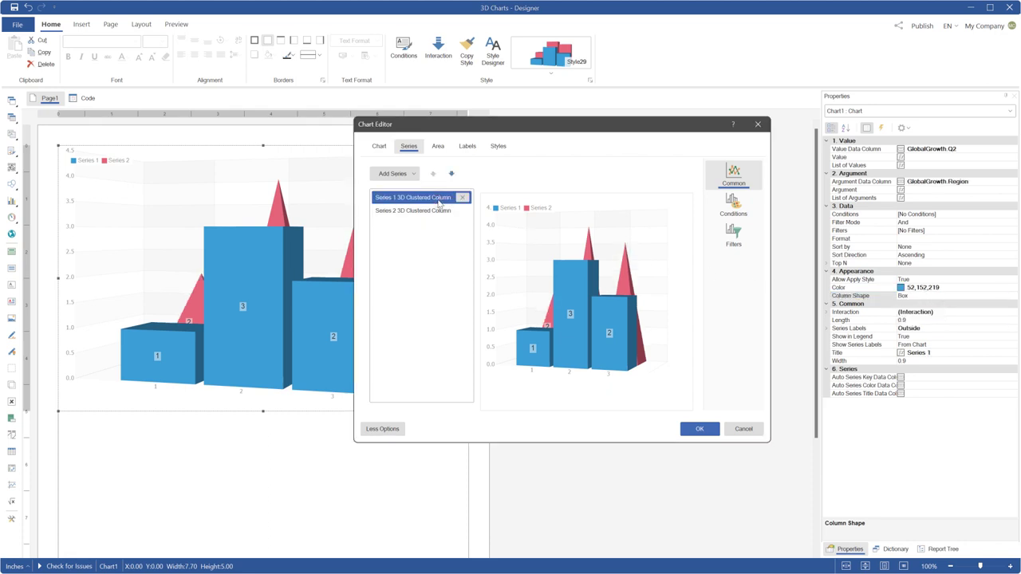
{"action": "left_click", "coordinate": [1012, 296]}
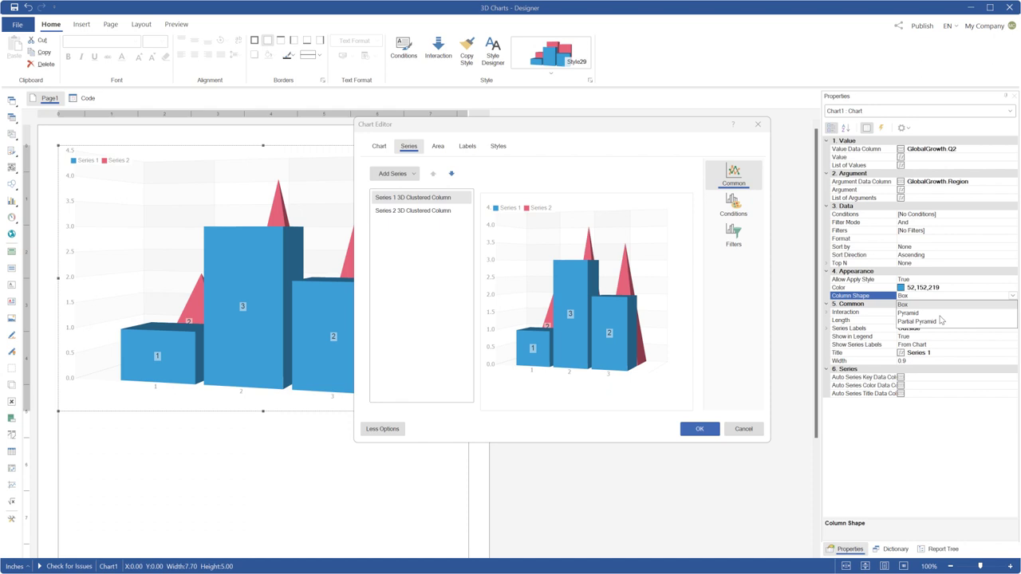
{"action": "left_click", "coordinate": [940, 322]}
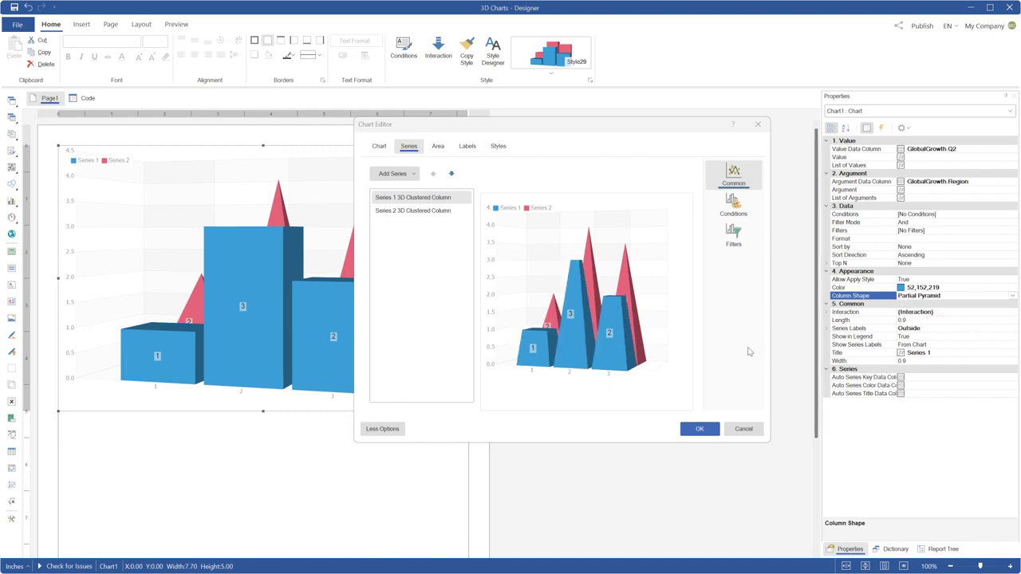
{"action": "left_click", "coordinate": [700, 430]}
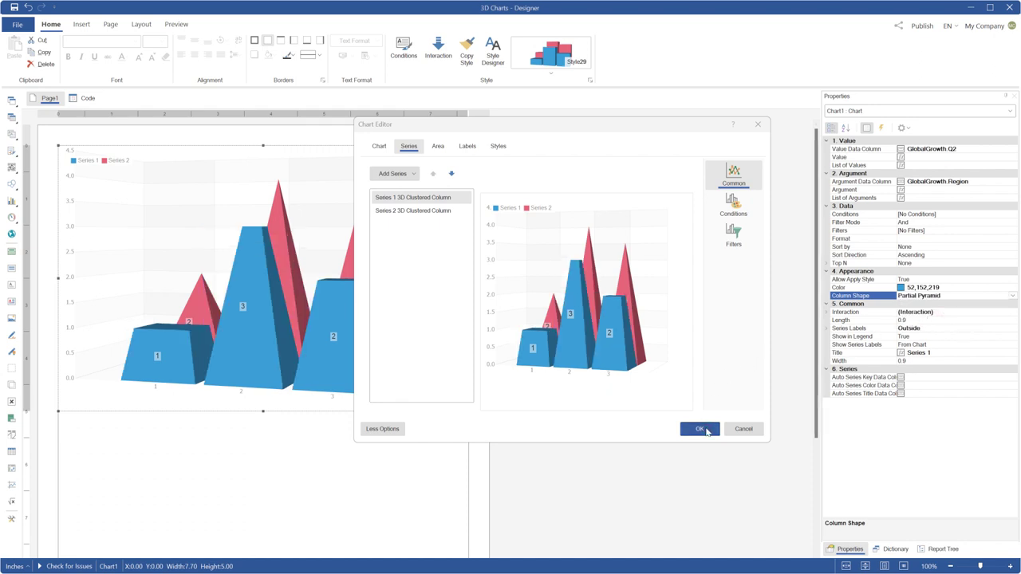